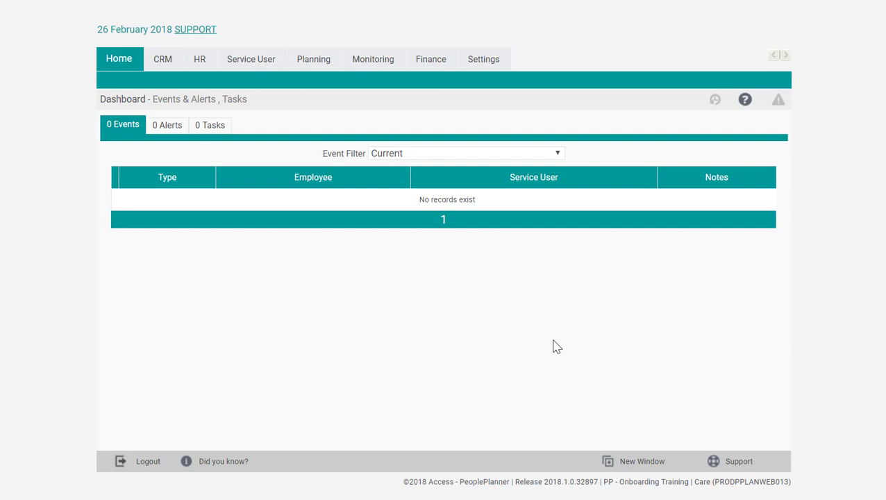
Open the service orders of the first person in the service users list
left_click(262, 61)
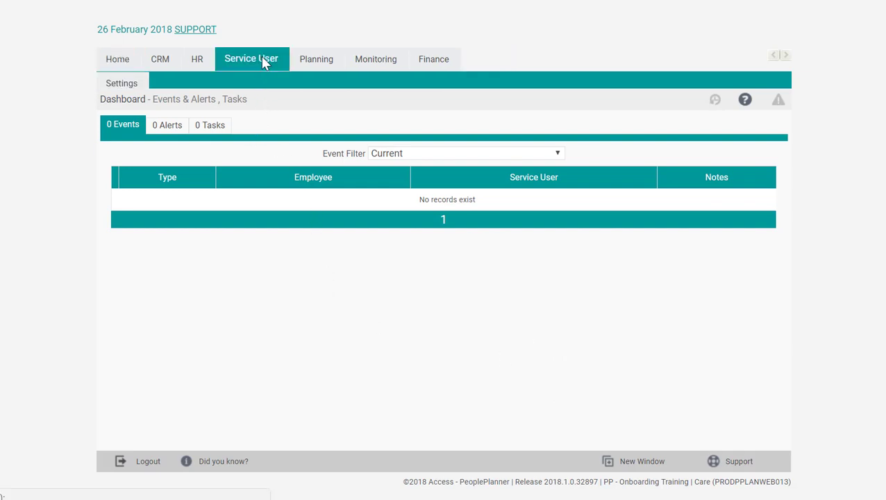
mouse_move(270, 81)
left_click(247, 116)
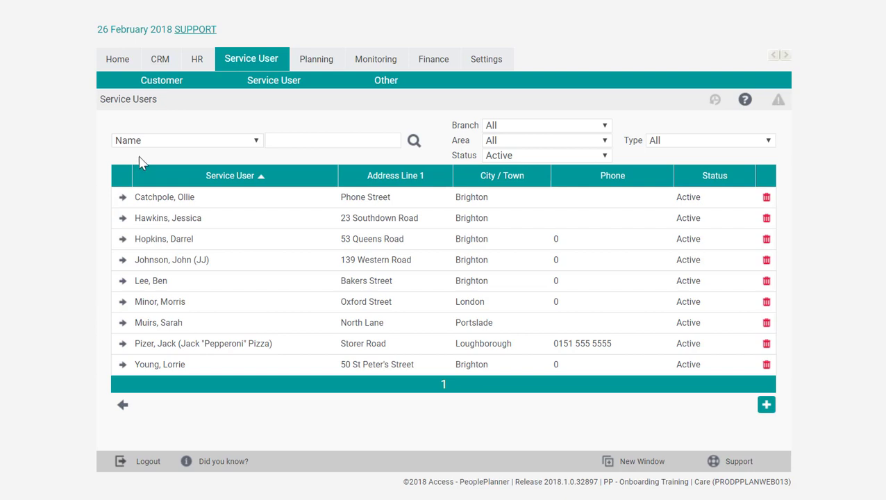
left_click(123, 202)
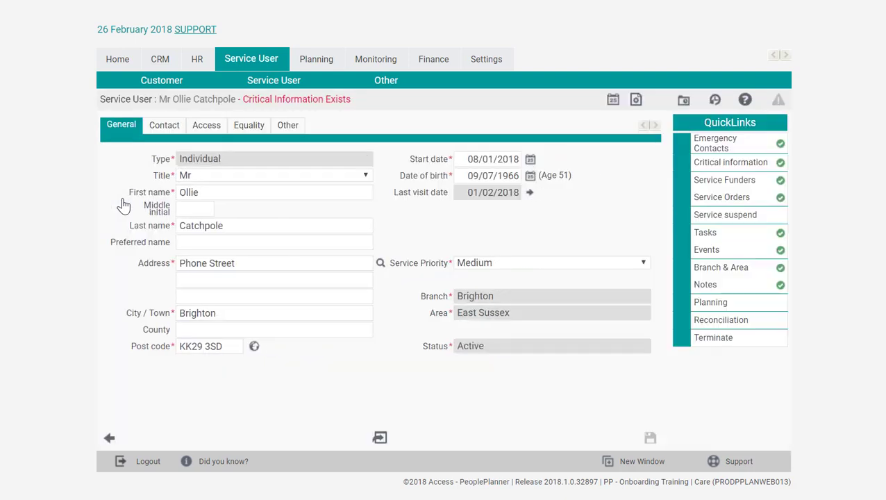
left_click(761, 200)
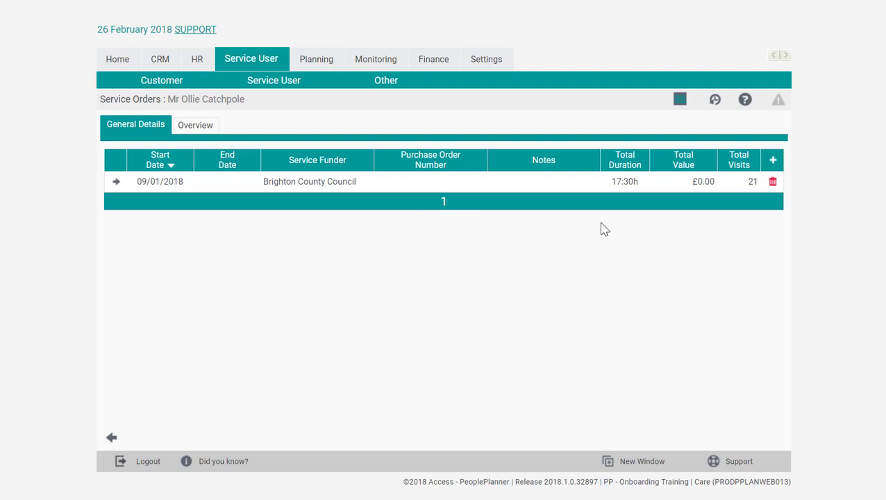
Create and save a new service order funded by Brighton County Council with the note "Weekly care plan"
left_click(779, 164)
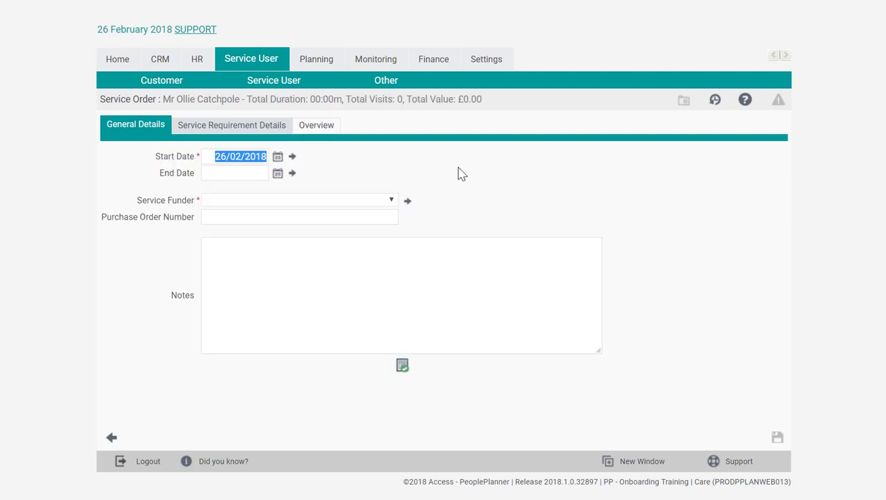
left_click(206, 157)
left_click(214, 200)
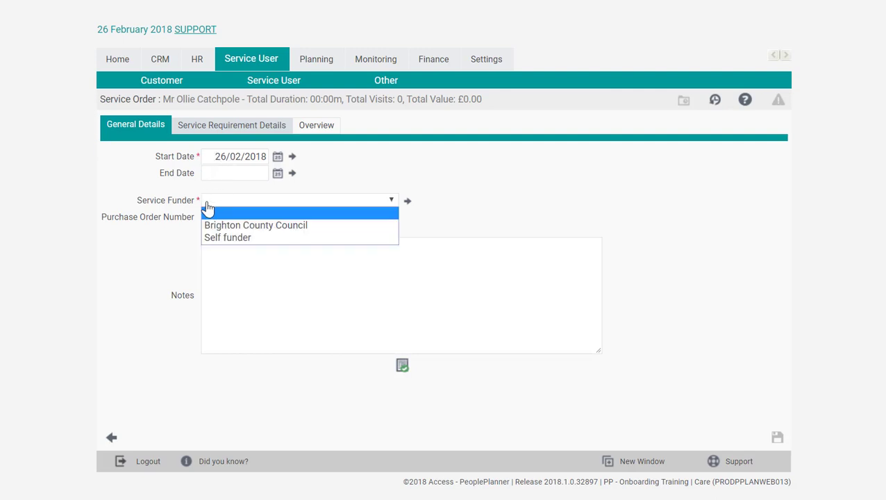
left_click(292, 229)
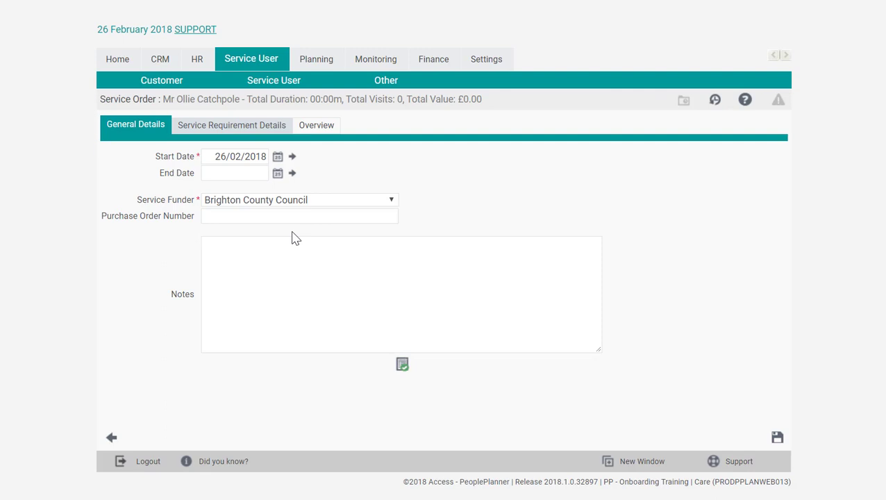
left_click(246, 223)
left_click(249, 250)
type("Weekly care plan")
left_click(778, 439)
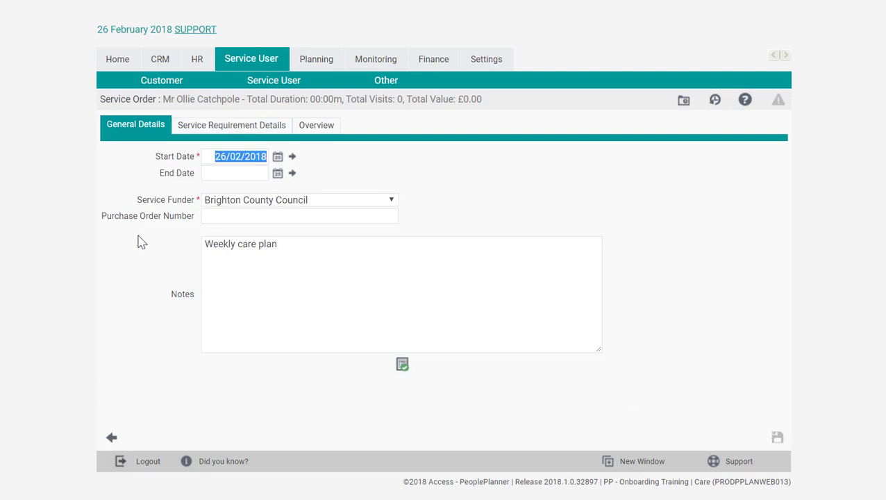
Add a service requirement to the order with a start time of 09:00 and an end time of 09:30
left_click(186, 130)
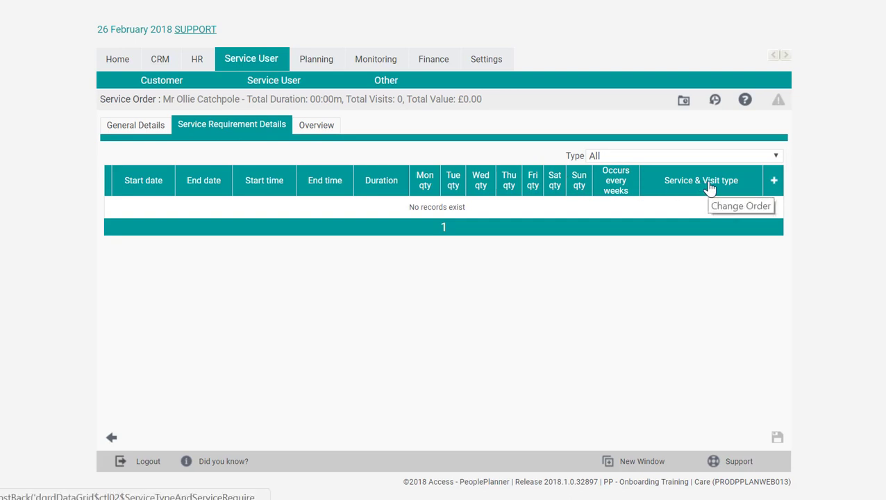
left_click(774, 182)
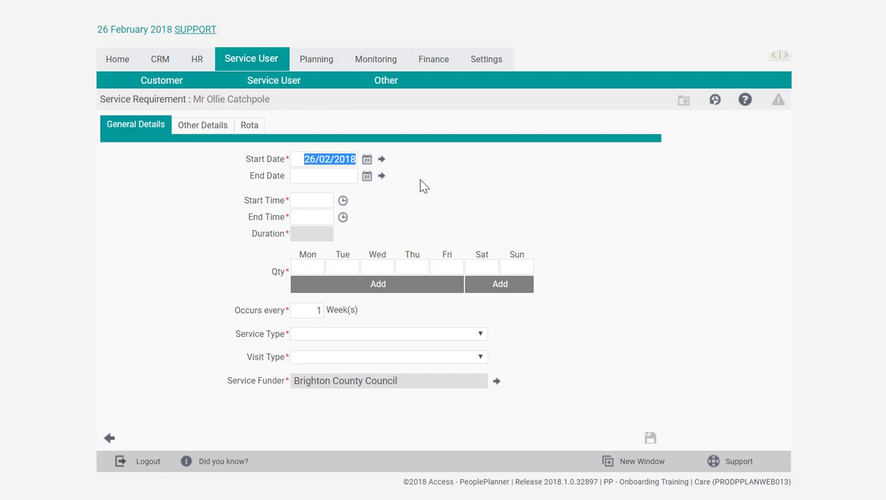
left_click(303, 163)
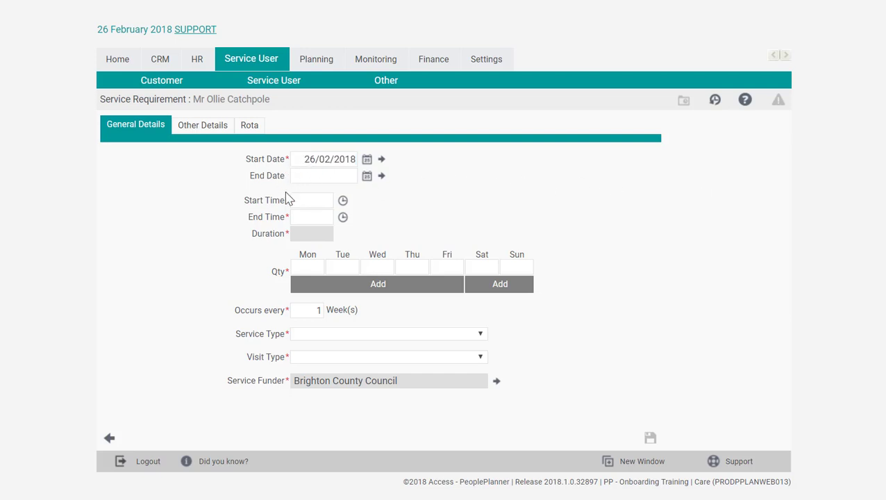
left_click(301, 200)
type("0900")
left_click(311, 215)
type("09:30")
left_click(423, 211)
key("Tab")
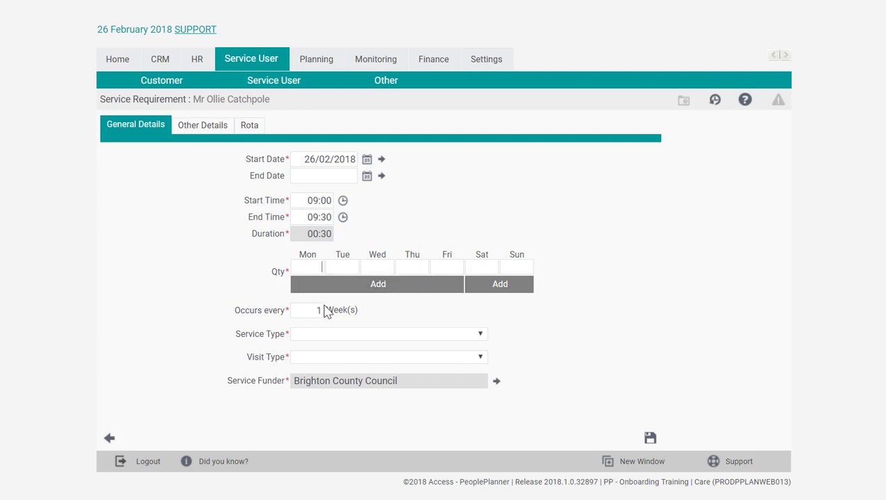
Set the requirement's visit quantities to 1 on Monday, 2 on Wednesday and 1 on Friday
type("1")
left_click(382, 267)
type("2")
left_click(449, 265)
type("1")
Assign the Care service type and AM Visit visit type, save the requirement and return to the order's requirements list
left_click(448, 339)
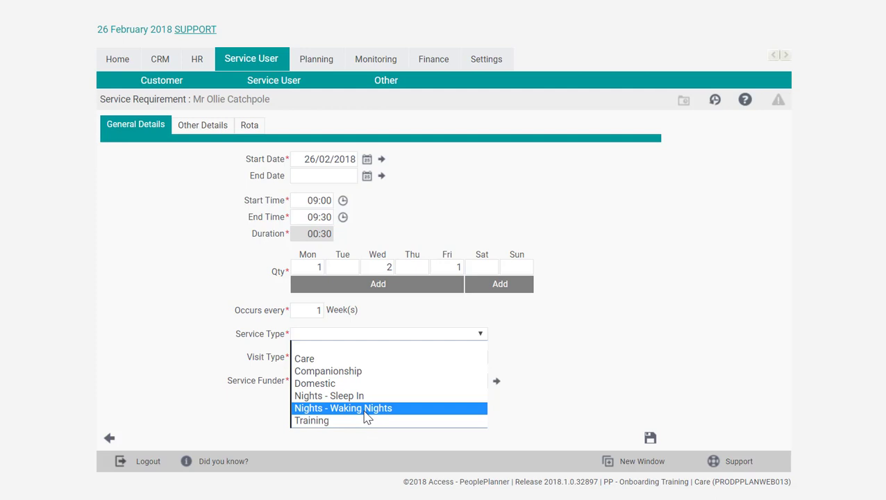
left_click(340, 359)
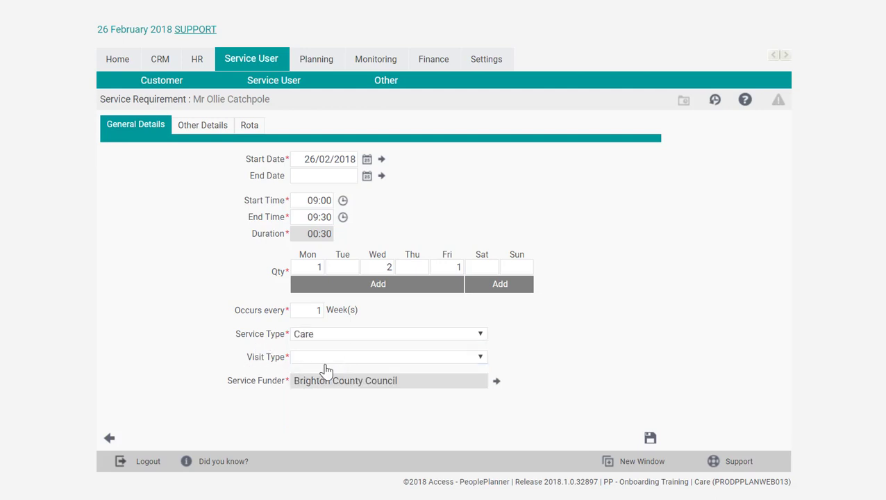
left_click(464, 365)
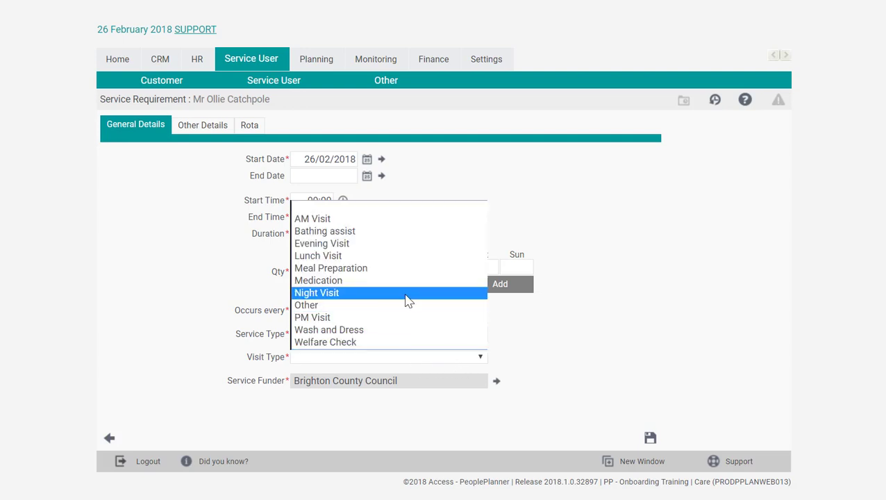
left_click(375, 223)
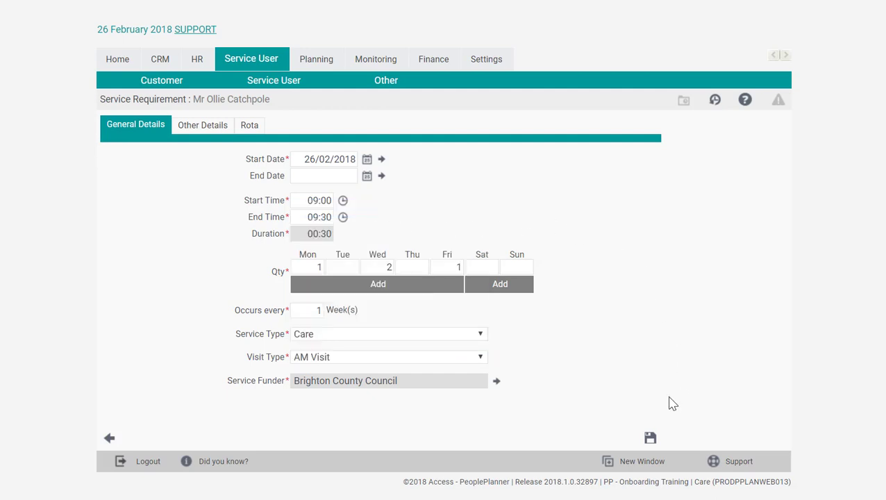
left_click(651, 439)
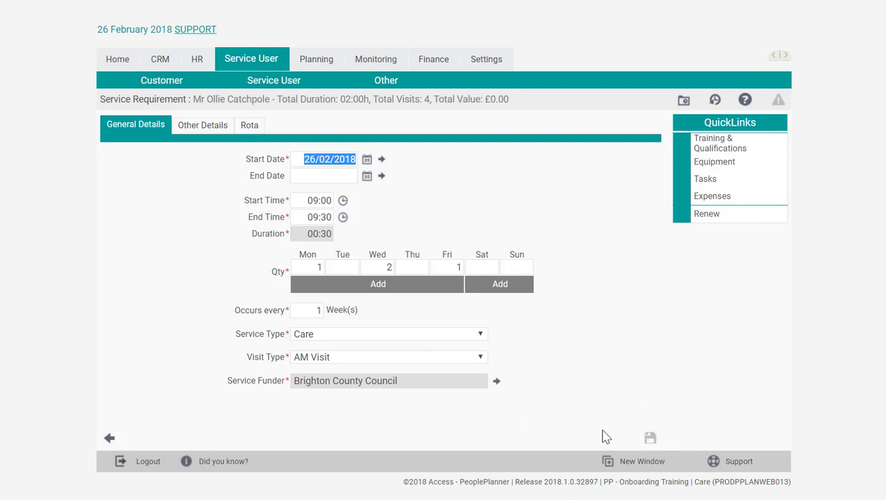
left_click(110, 438)
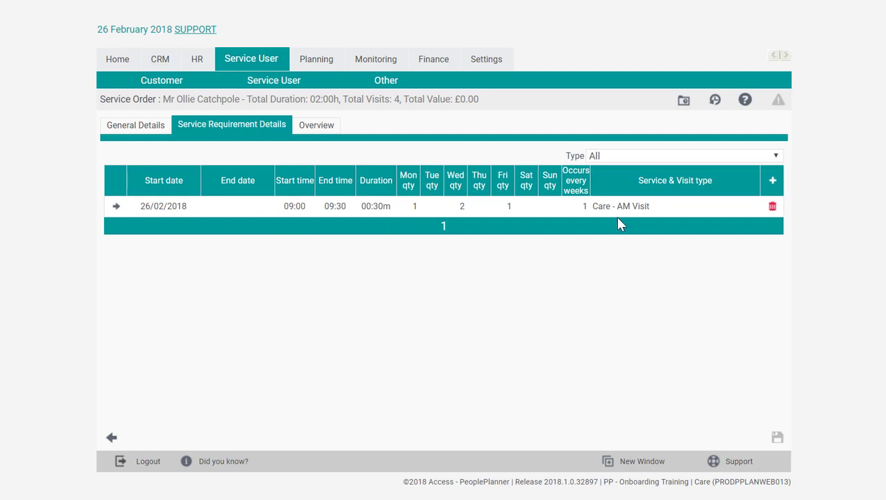
Add a second service requirement running from 12:00 to 12:30
left_click(780, 182)
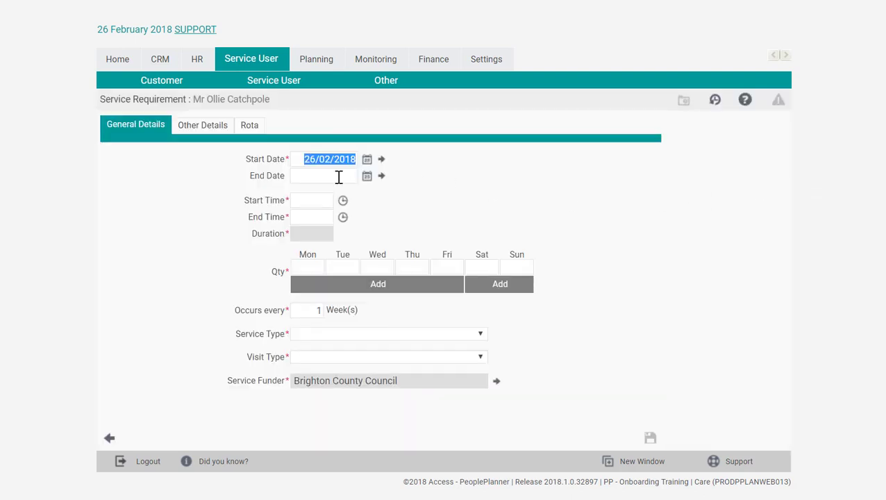
left_click(314, 202)
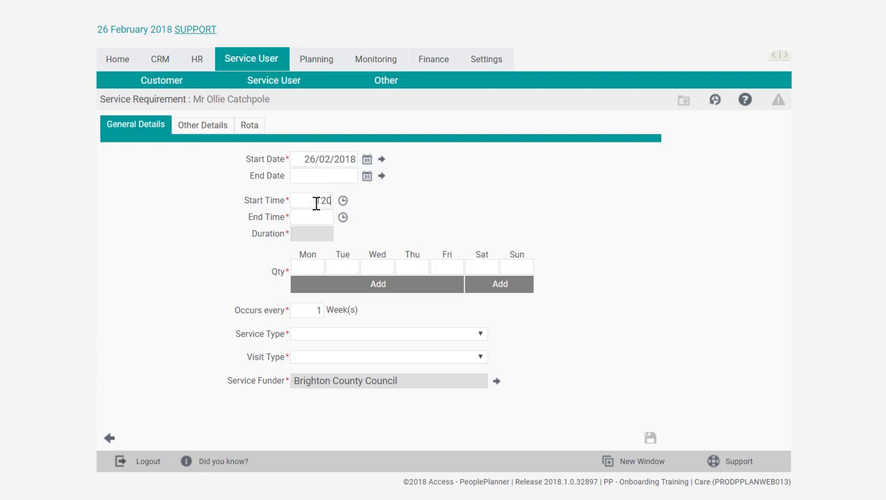
type("1200")
left_click(315, 220)
Set the quantities to 1 on Tuesday, 2 on Thursday and 1 on Saturday, occurring every 2 weeks
left_click(344, 264)
type("1")
left_click(414, 270)
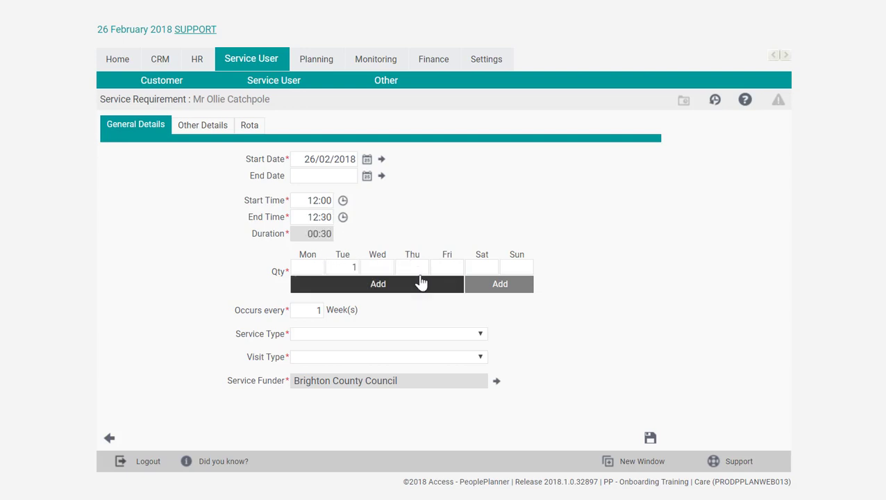
type("2")
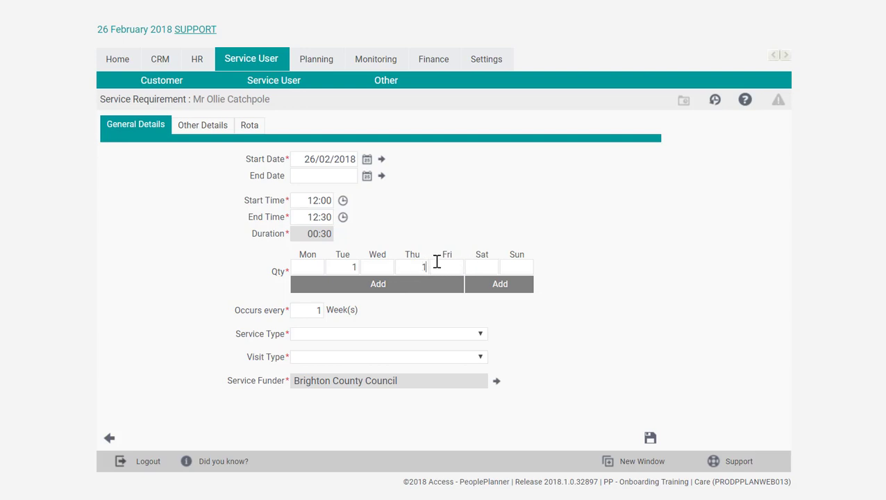
left_click(477, 269)
type("1")
double_click(320, 309)
type("2")
Assign the Care service type and Lunch Visit visit type, save the second requirement and return to the requirements list
left_click(444, 336)
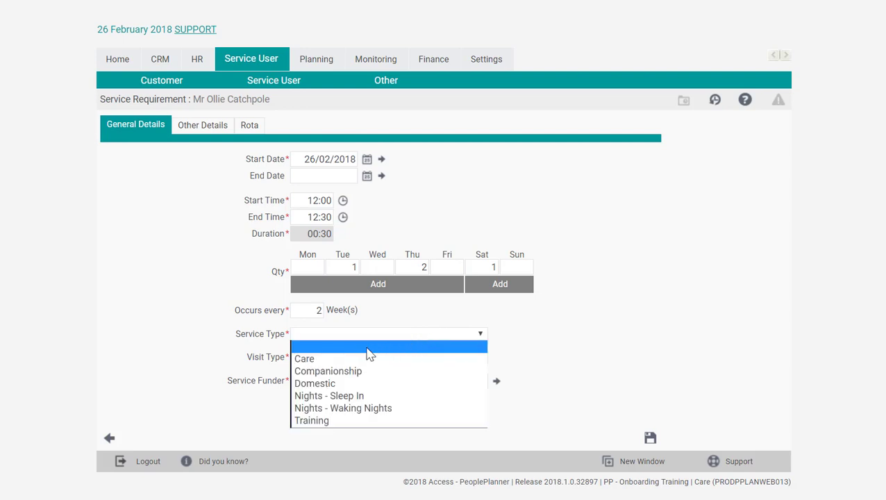
left_click(347, 361)
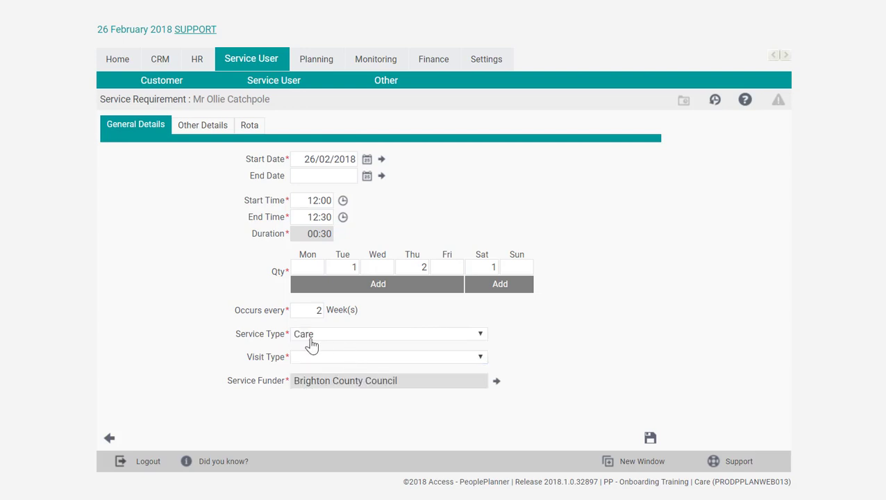
left_click(361, 357)
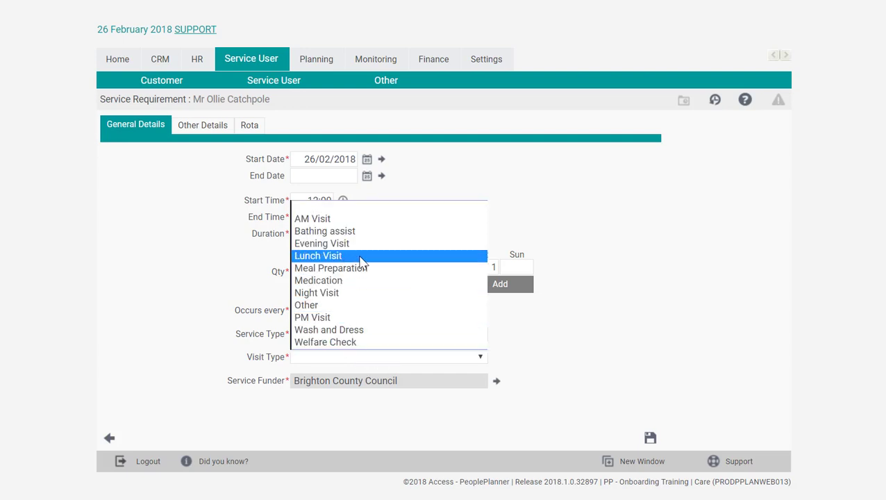
left_click(361, 257)
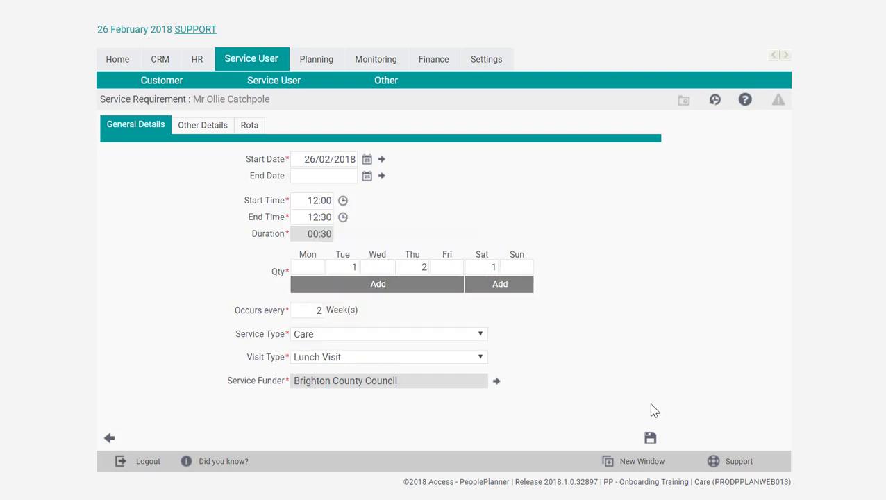
left_click(651, 439)
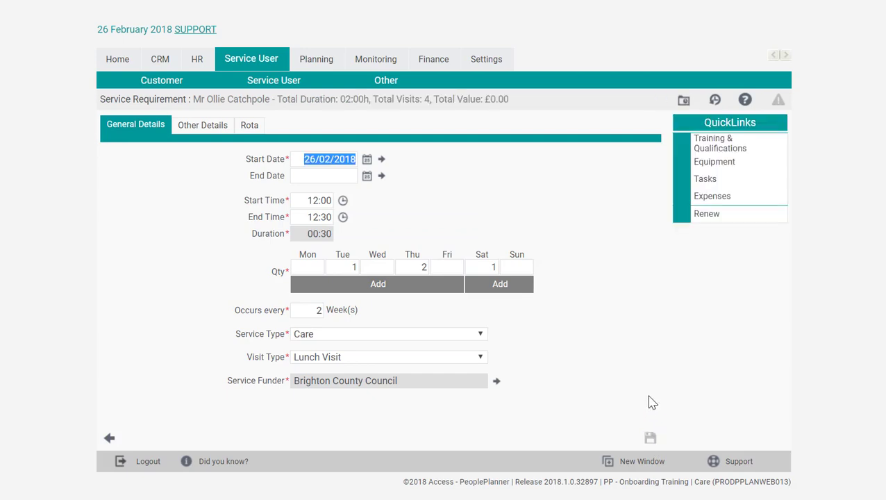
left_click(110, 440)
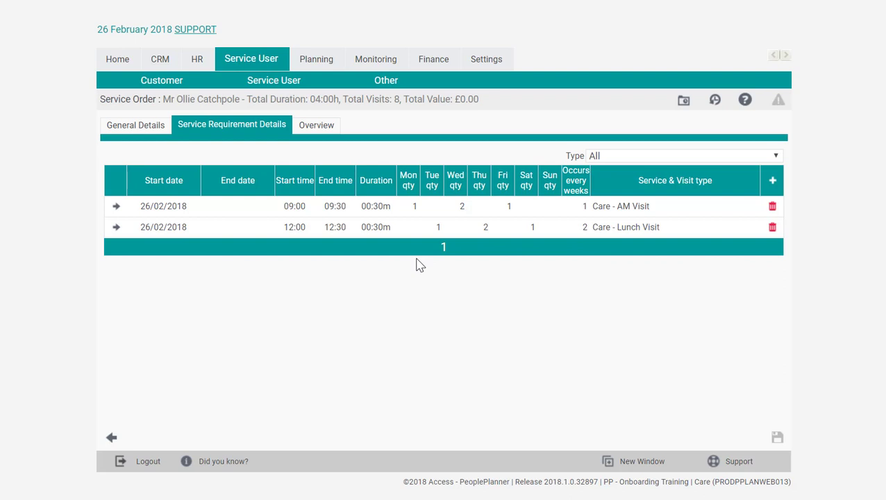
Review the order's scheduled visits in the overview calendar by week and by month
left_click(313, 132)
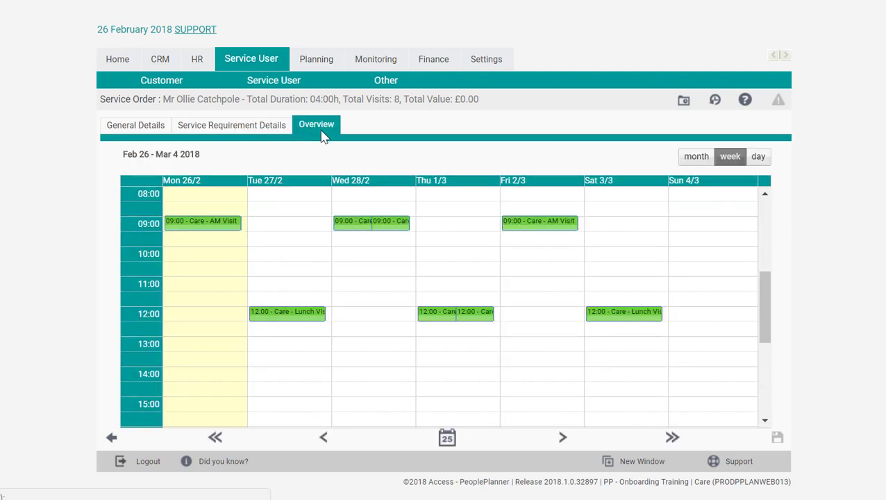
left_click(694, 158)
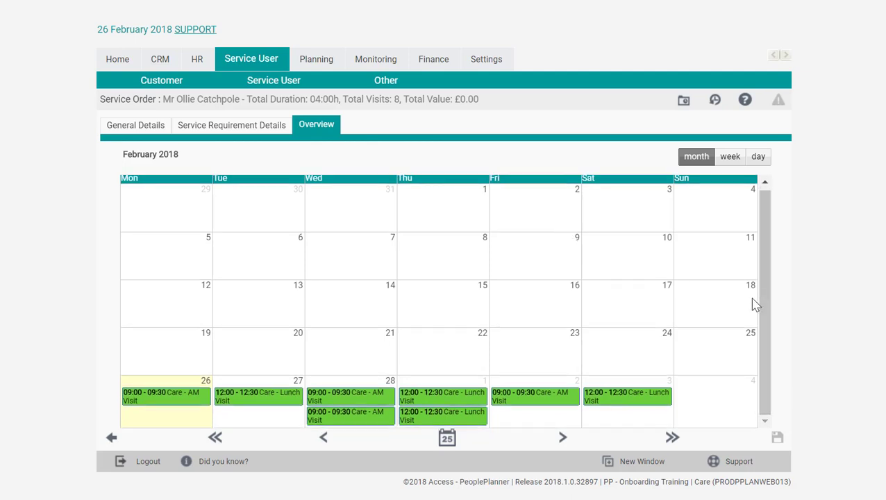
left_click(672, 438)
left_click(671, 437)
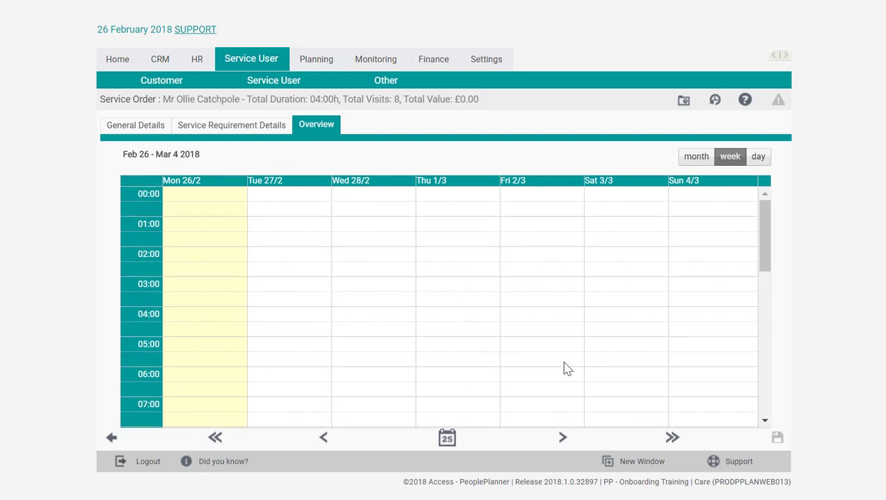
scroll(568, 361, "up", 2)
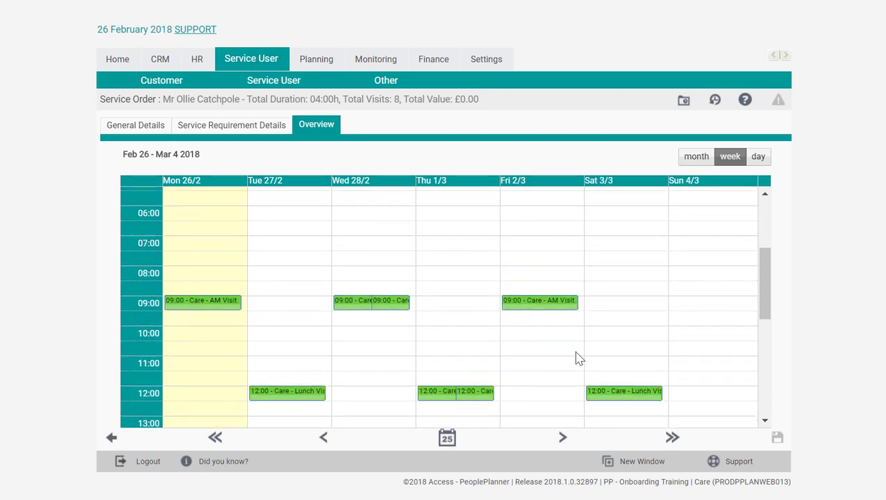
left_click(696, 158)
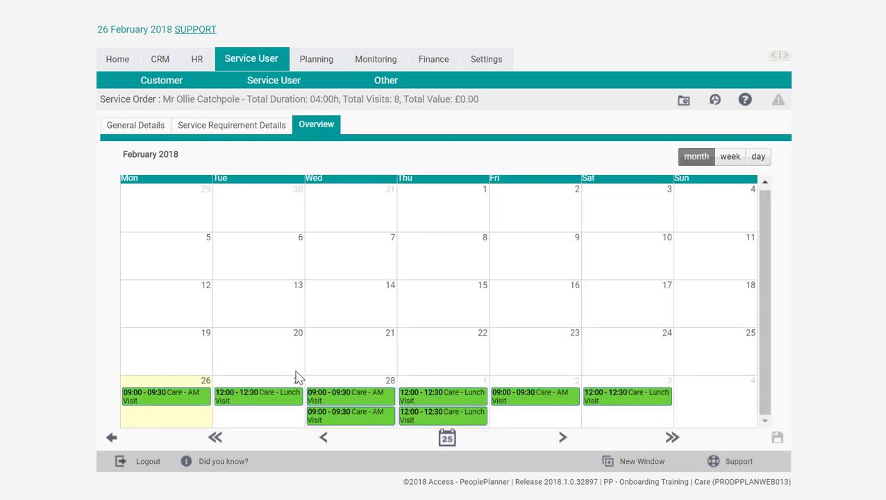